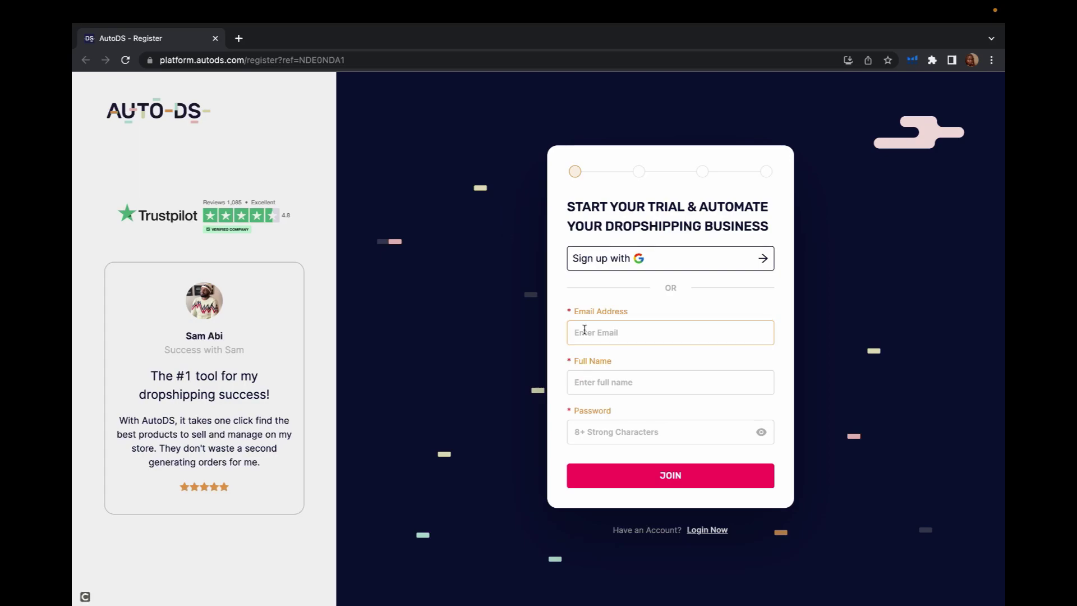
- Open the AutoDS registration page showing the free-trial sign-up form
{"action": "left_click", "coordinate": [591, 370]}
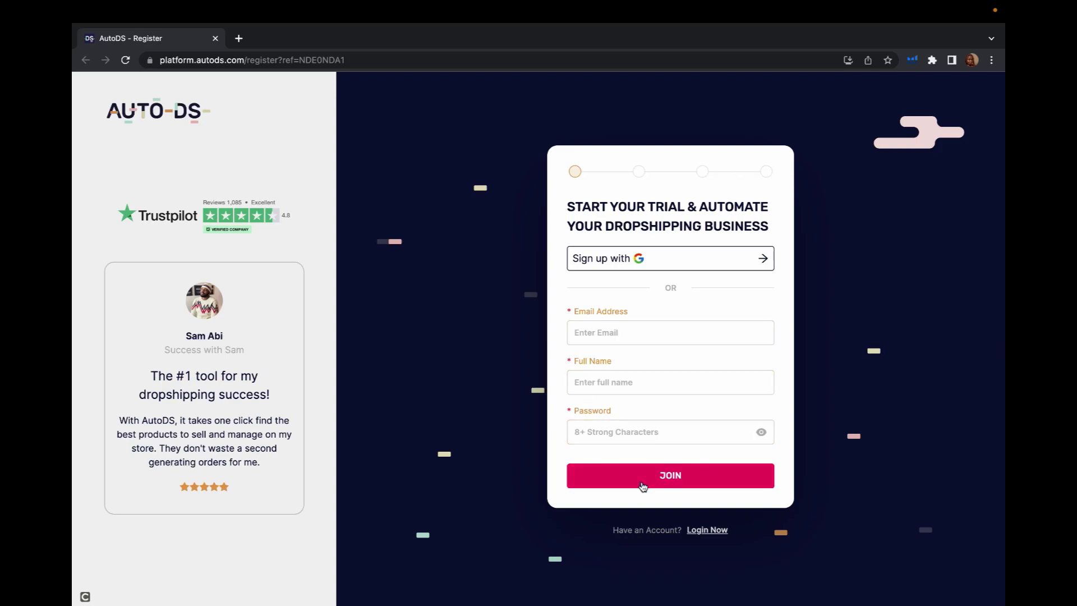
- Enter the account email (fixing a typo), full name and password, then submit with JOIN
{"action": "left_click", "coordinate": [617, 333]}
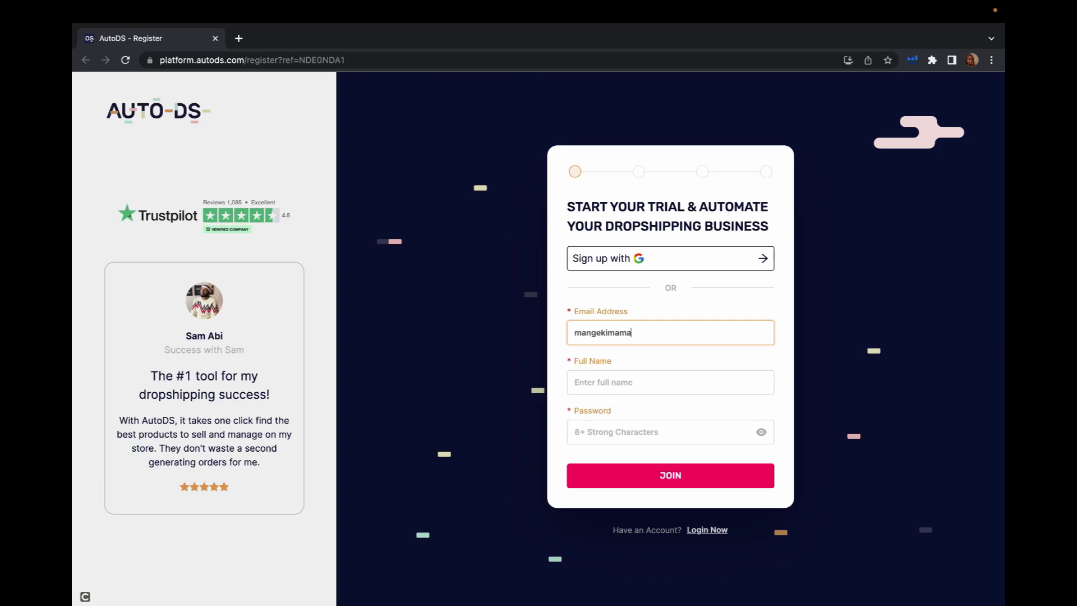
{"action": "left_click", "coordinate": [604, 333]}
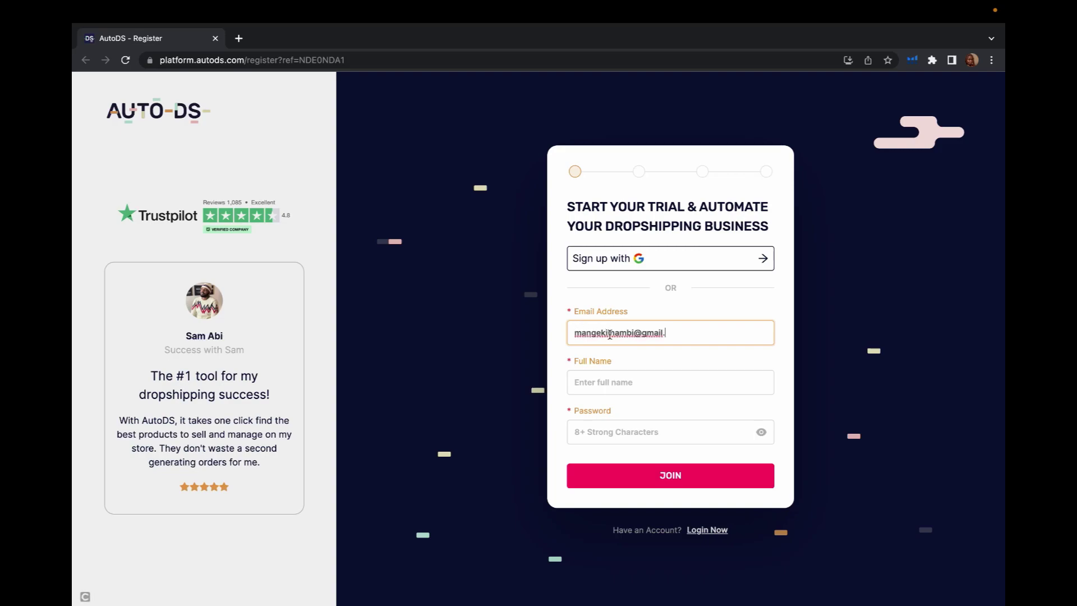
{"action": "key", "text": "BackSpace"}
{"action": "left_click", "coordinate": [666, 332]}
{"action": "type", "text": "com"}
{"action": "left_click", "coordinate": [611, 381]}
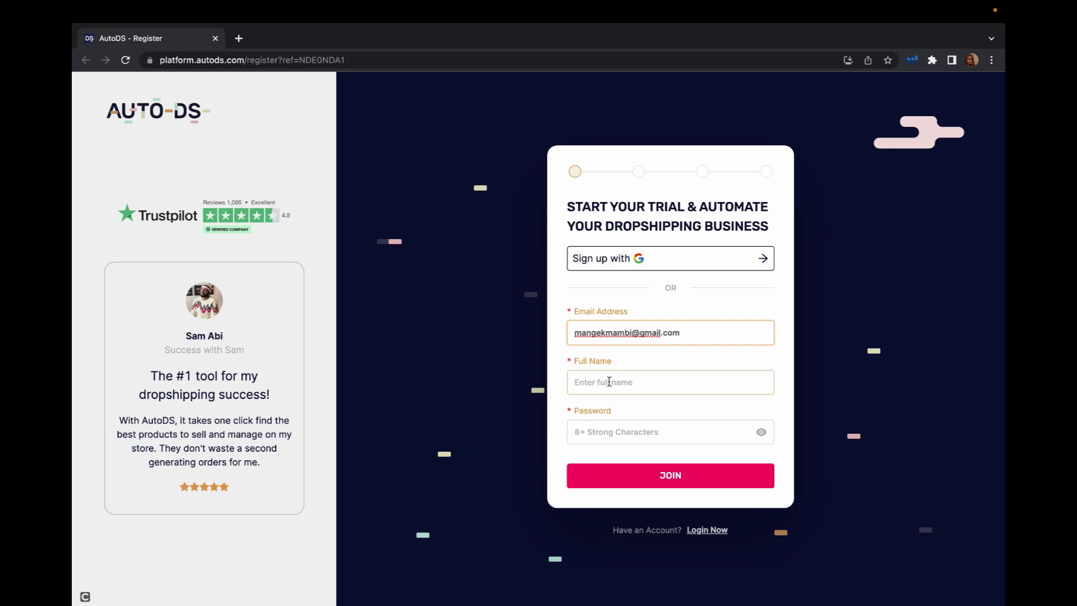
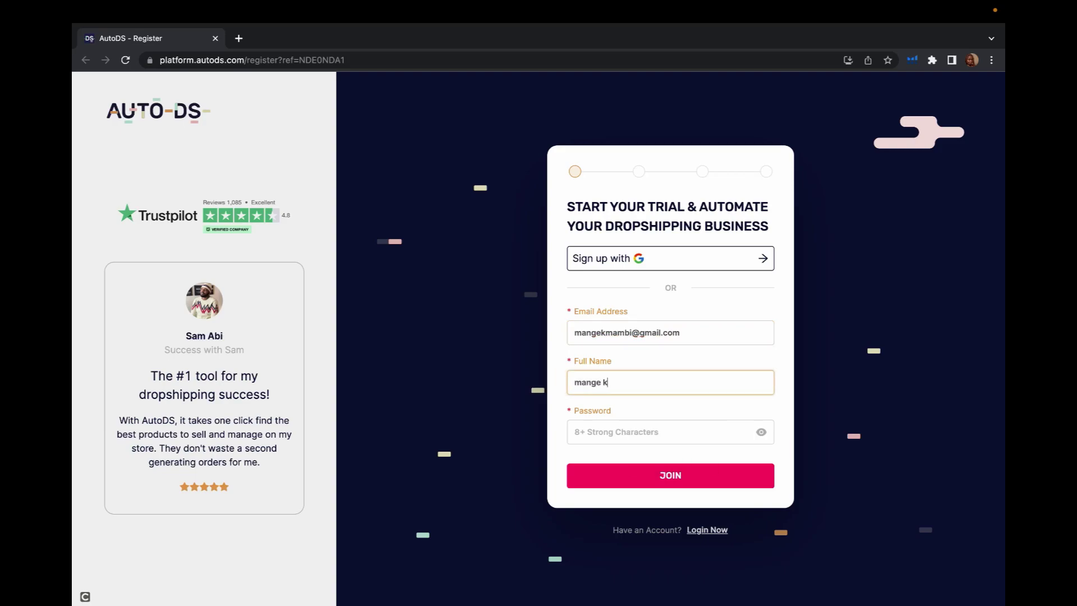
{"action": "left_click", "coordinate": [613, 432]}
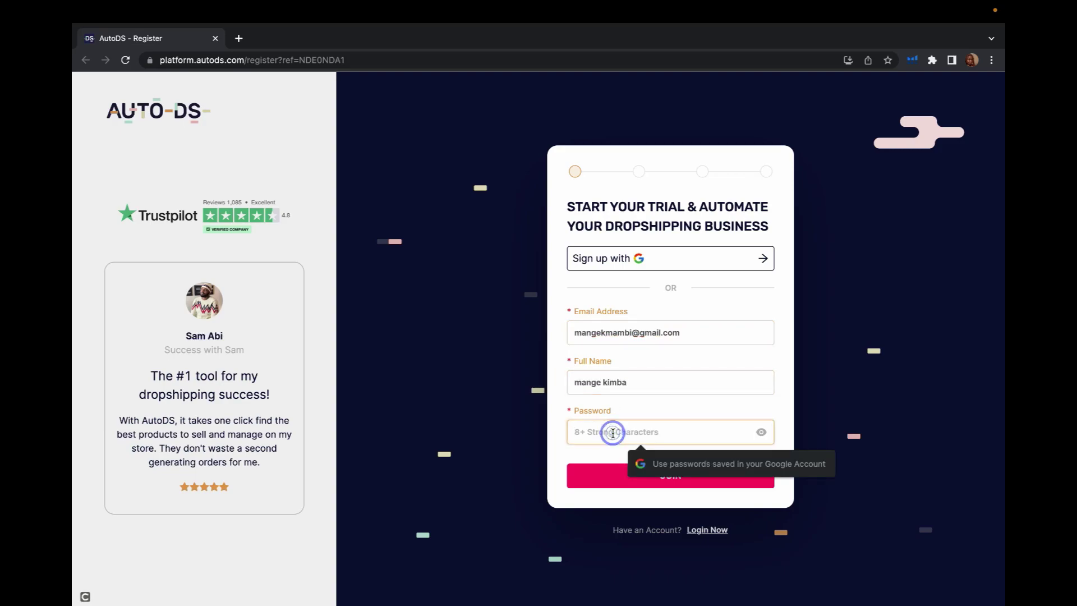
{"action": "type", "text": "••••••"}
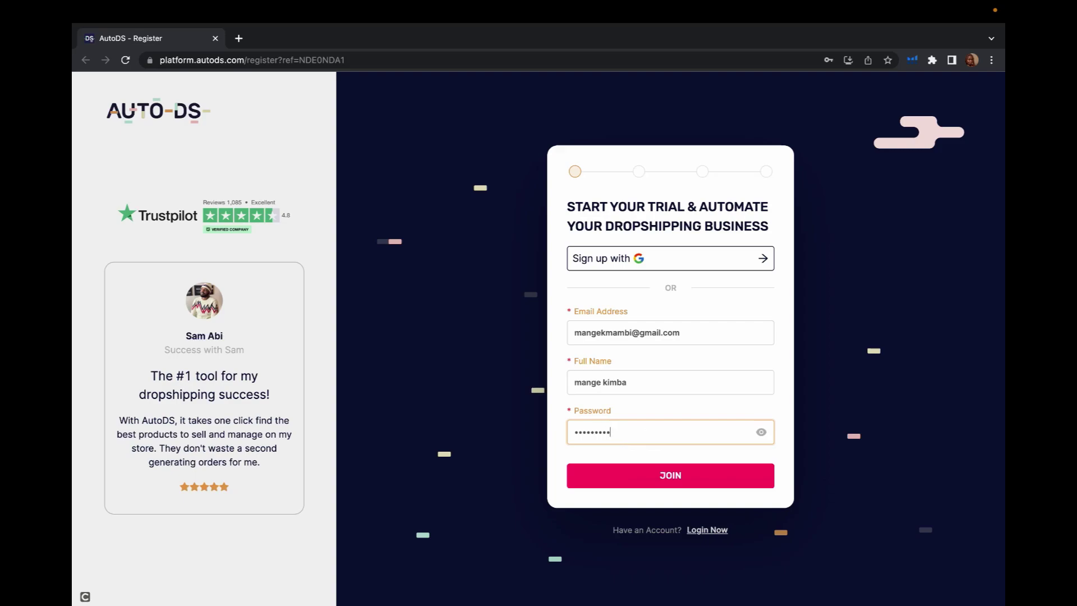
{"action": "type", "text": "••••"}
{"action": "left_click", "coordinate": [656, 478]}
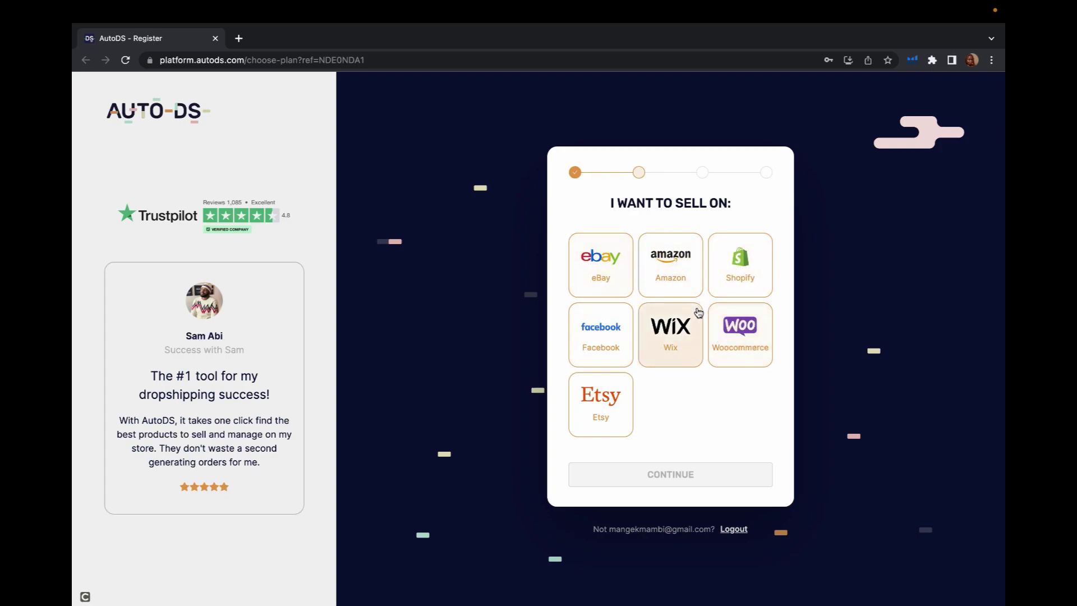
- Pick Shopify under 'I want to sell on' and continue to the package plans
{"action": "left_click", "coordinate": [738, 277]}
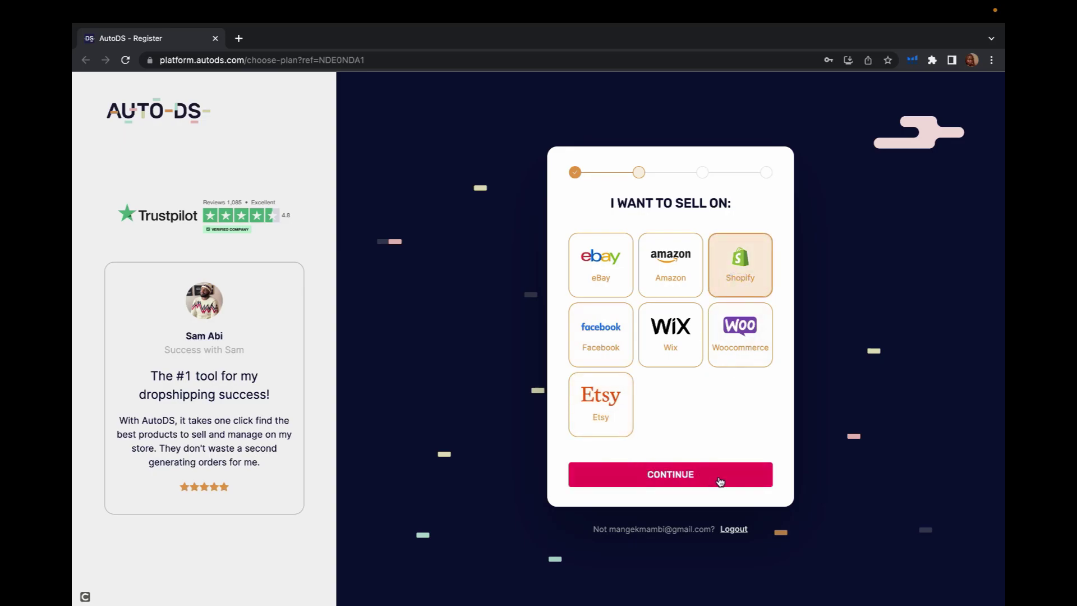
{"action": "left_click", "coordinate": [716, 478]}
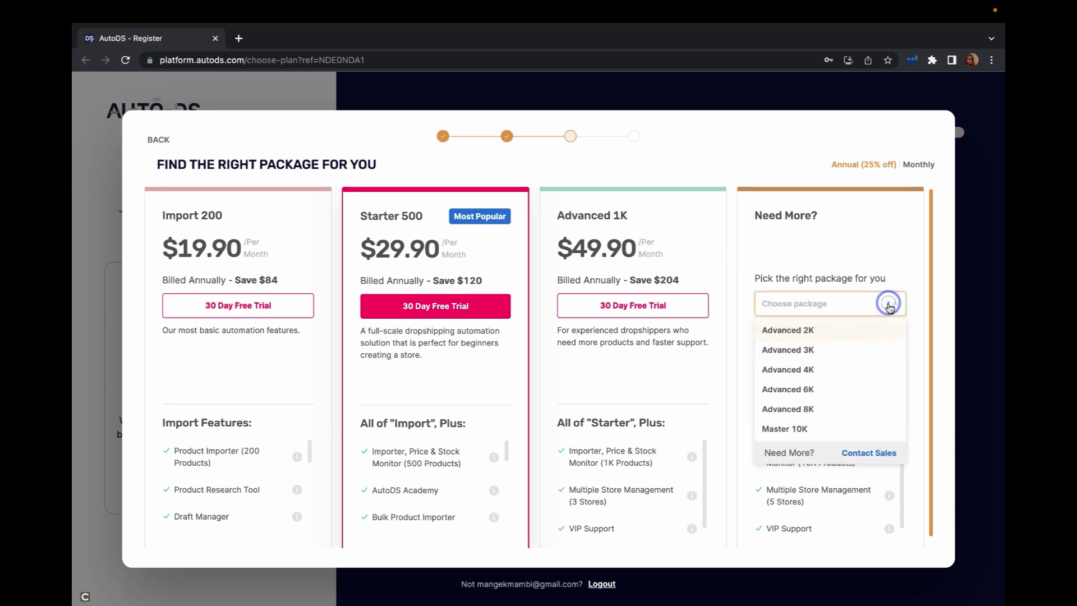
- Close the Need More package list and start the Starter 500 30-day free trial
{"action": "left_click", "coordinate": [860, 219]}
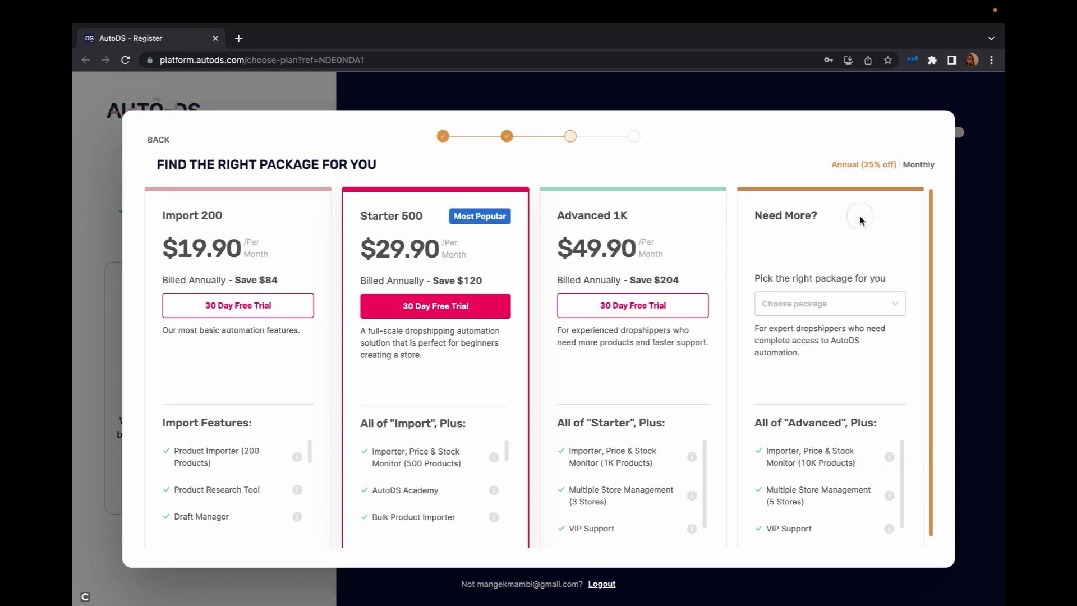
{"action": "left_click", "coordinate": [431, 312]}
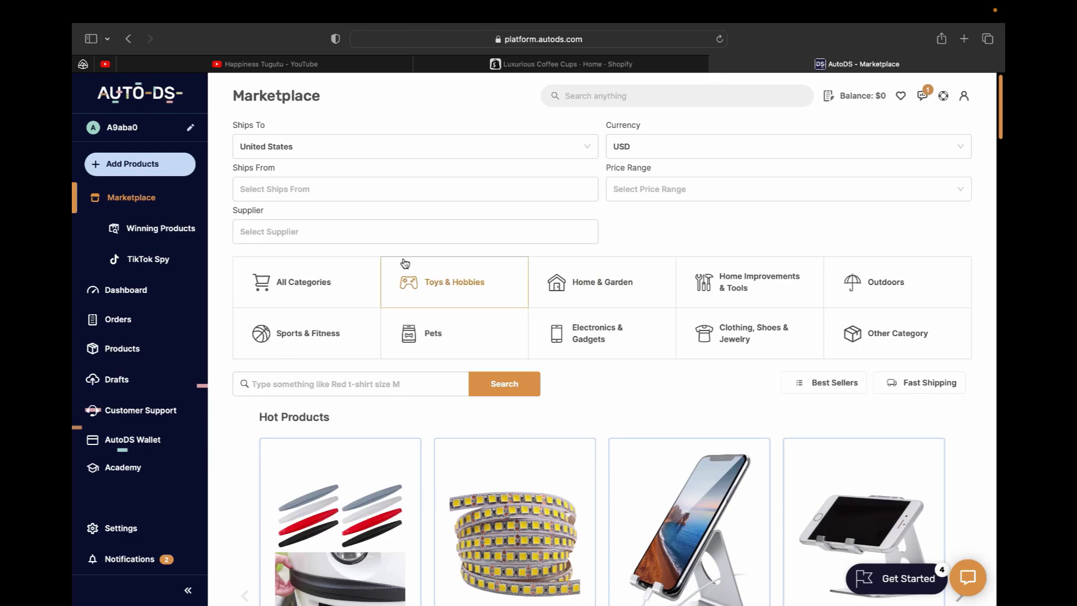
- Browse the Marketplace and Winning Products listings, then go back to the Marketplace
{"action": "scroll", "coordinate": [405, 262], "scroll_direction": "down", "scroll_amount": 10}
{"action": "scroll", "coordinate": [405, 262], "scroll_direction": "up", "scroll_amount": 8}
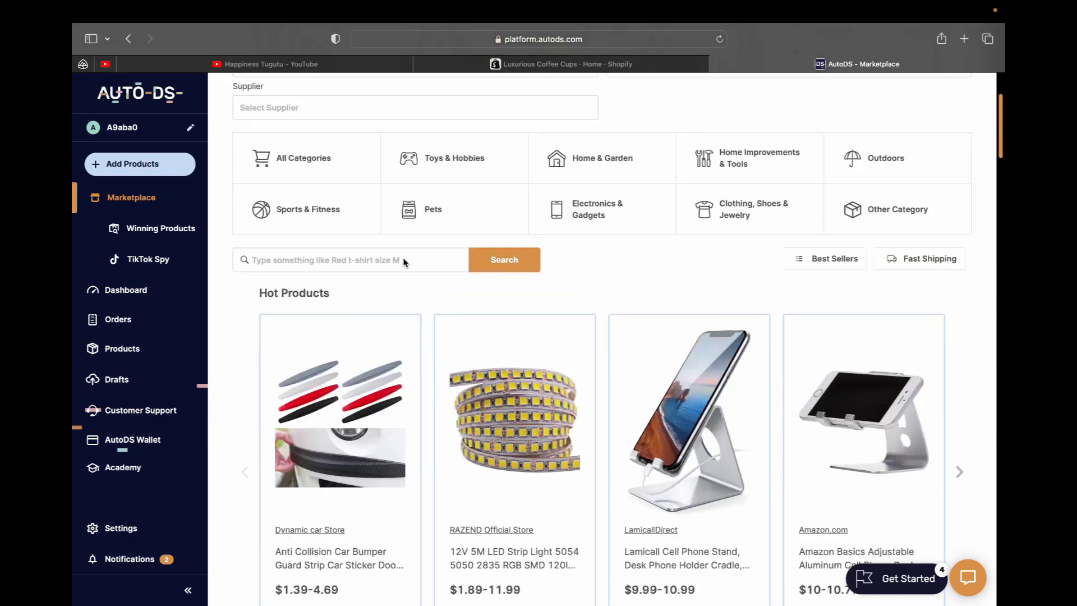
{"action": "scroll", "coordinate": [405, 262], "scroll_direction": "down", "scroll_amount": 5}
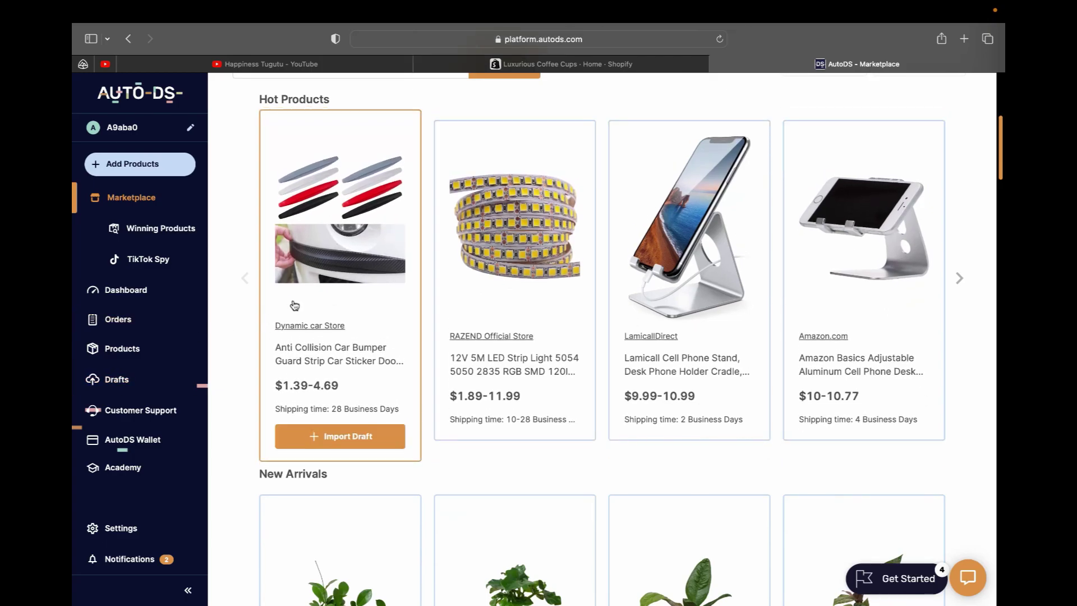
{"action": "left_click", "coordinate": [161, 229]}
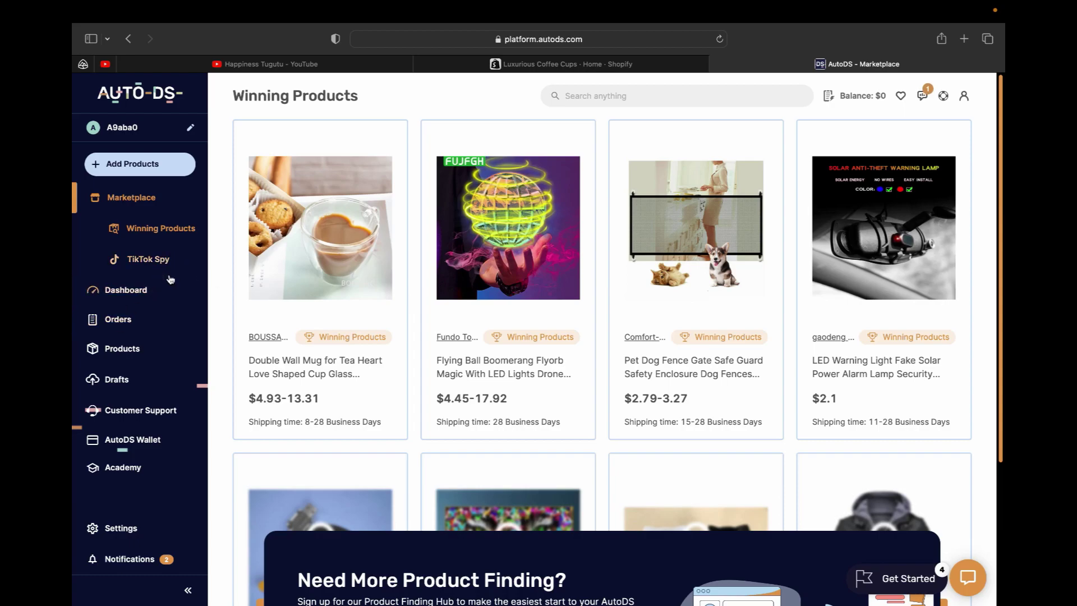
{"action": "left_click", "coordinate": [152, 199]}
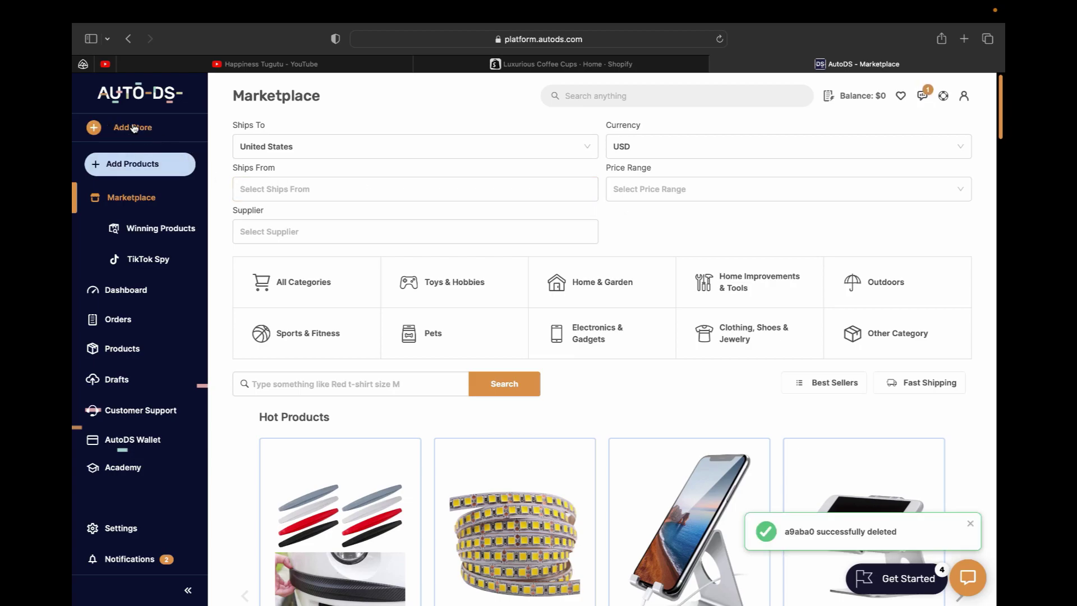
- Add a new store from the store selector, choosing Shopify Store as the store type
{"action": "left_click", "coordinate": [97, 131]}
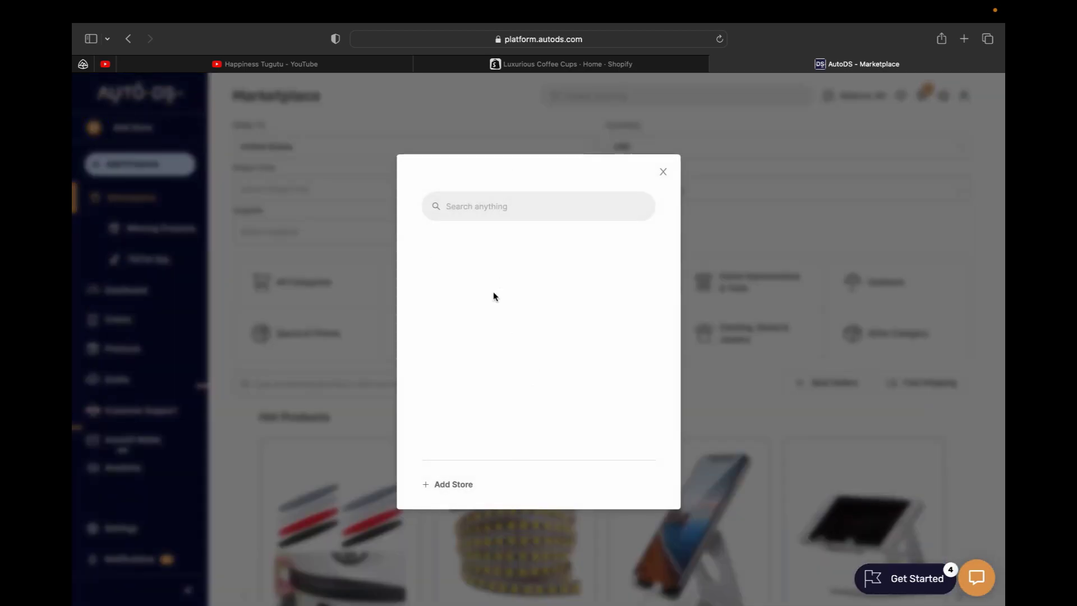
{"action": "left_click", "coordinate": [449, 483]}
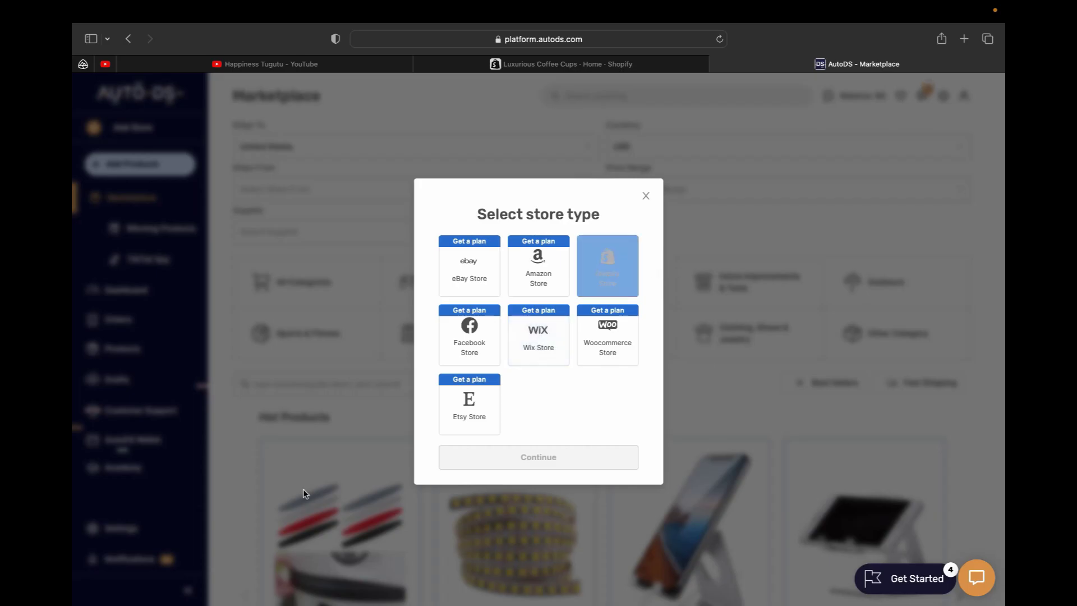
{"action": "left_click", "coordinate": [620, 280]}
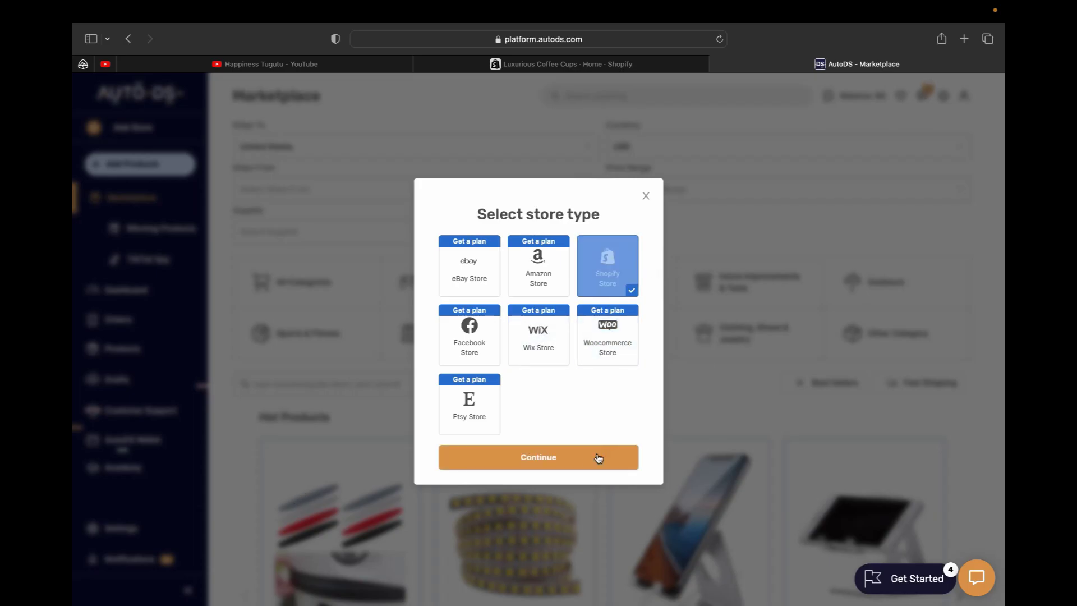
{"action": "left_click", "coordinate": [582, 457]}
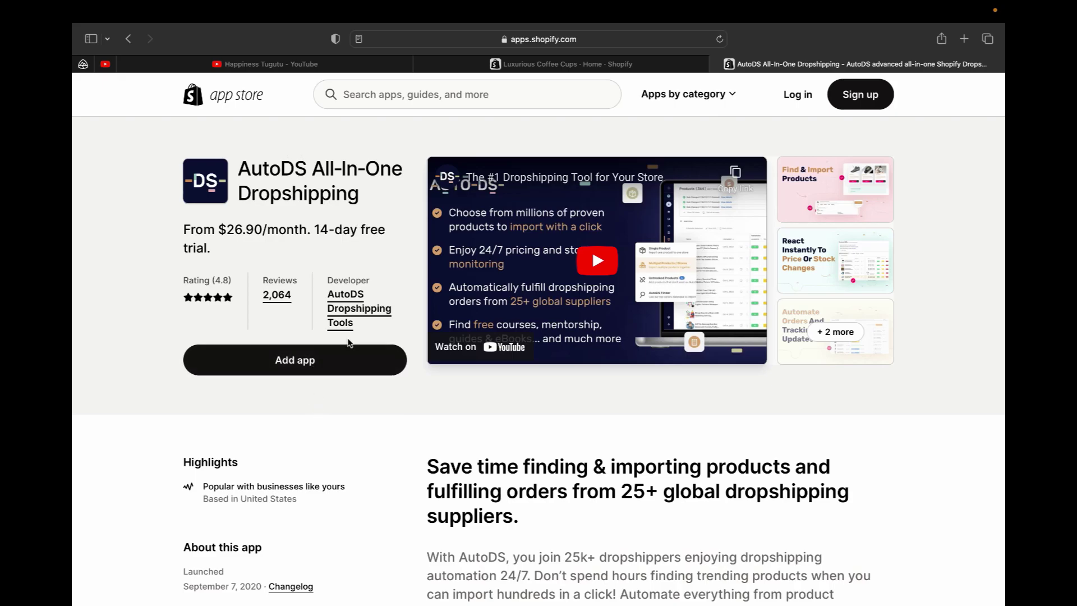
- Add and install the AutoDS app on the Luxurious Coffee Cups Shopify store
{"action": "left_click", "coordinate": [483, 64]}
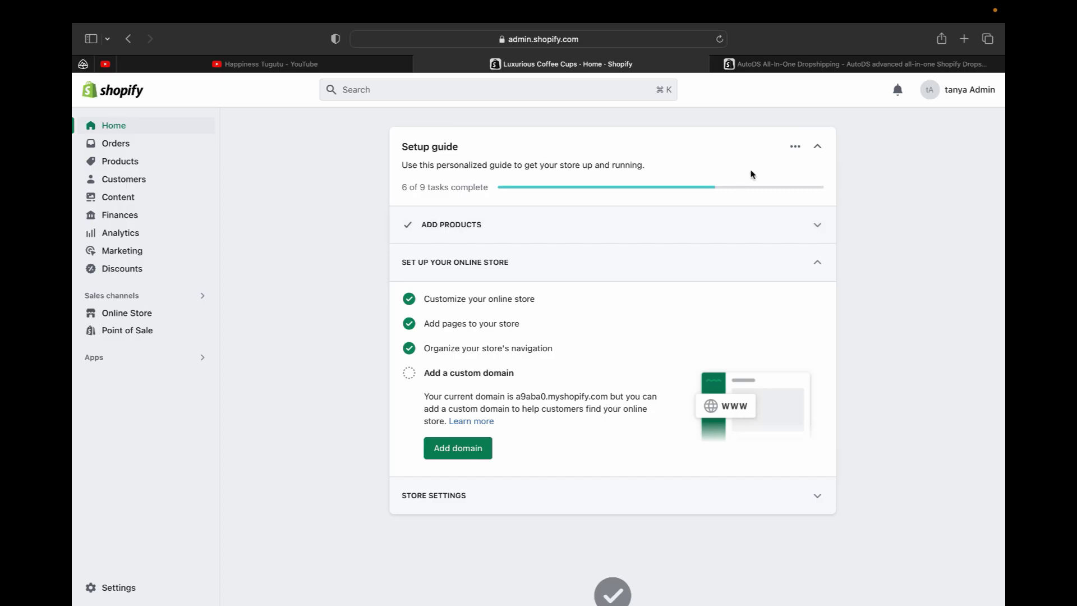
{"action": "left_click", "coordinate": [790, 64]}
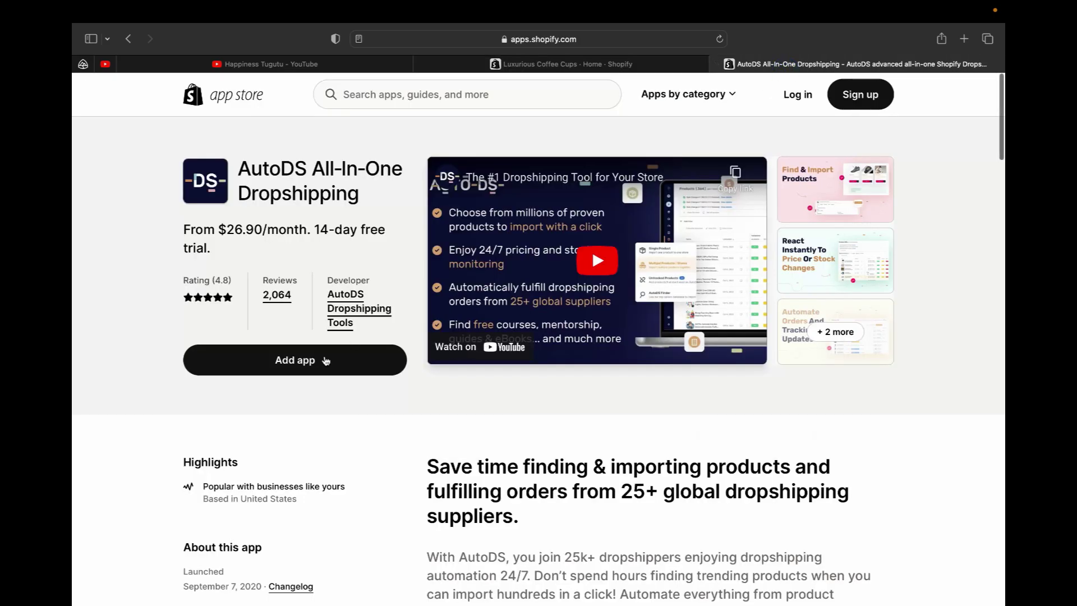
{"action": "left_click", "coordinate": [323, 361]}
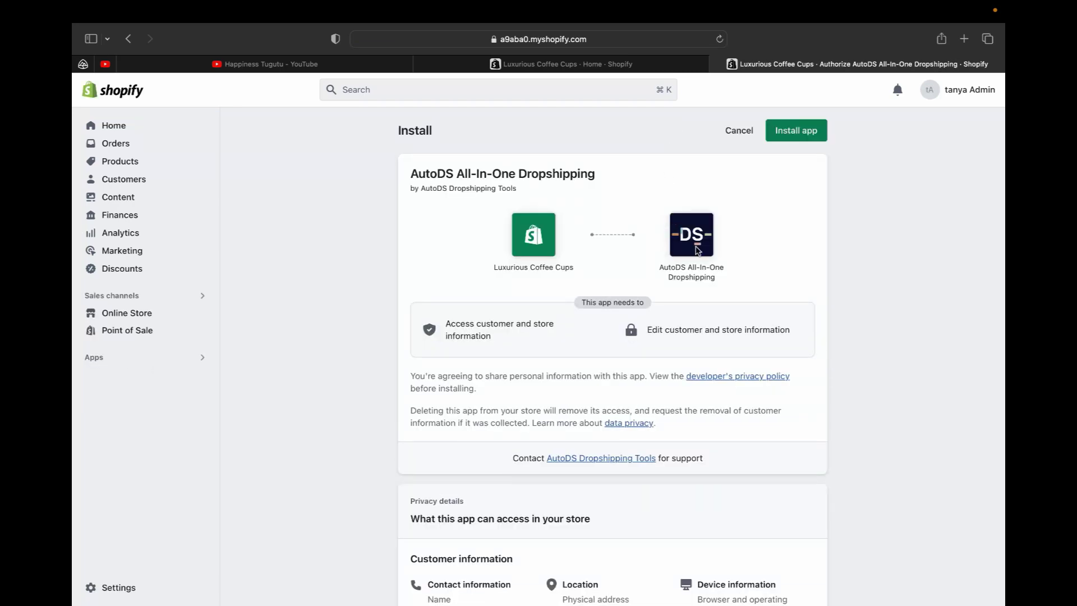
{"action": "left_click", "coordinate": [795, 132]}
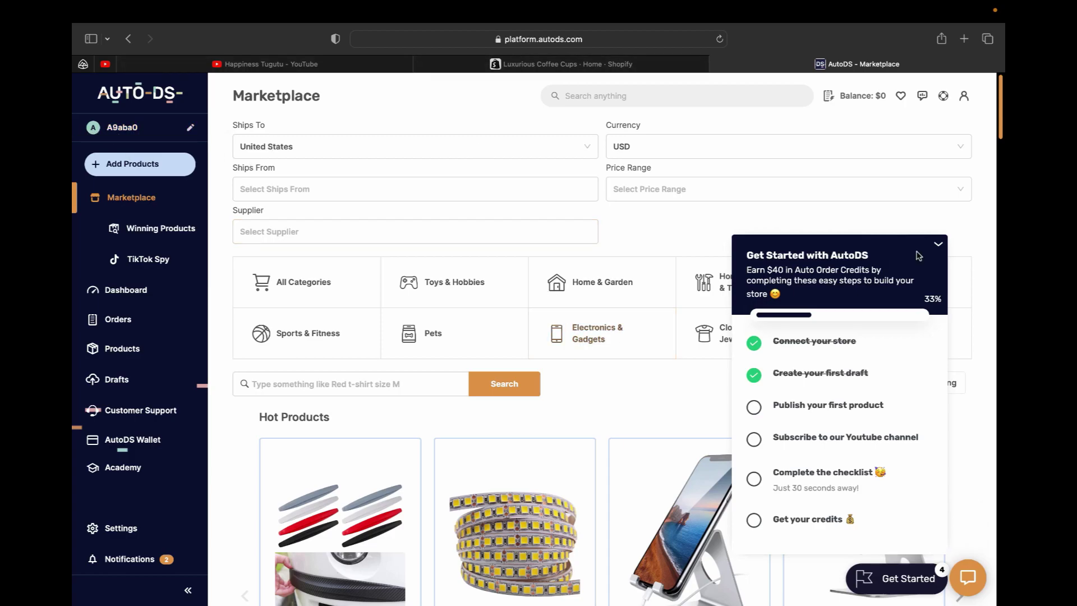
- Verify AutoDS All-In-One Dropshipping is listed in Shopify's app settings, then return to AutoDS Marketplace
{"action": "left_click", "coordinate": [940, 249]}
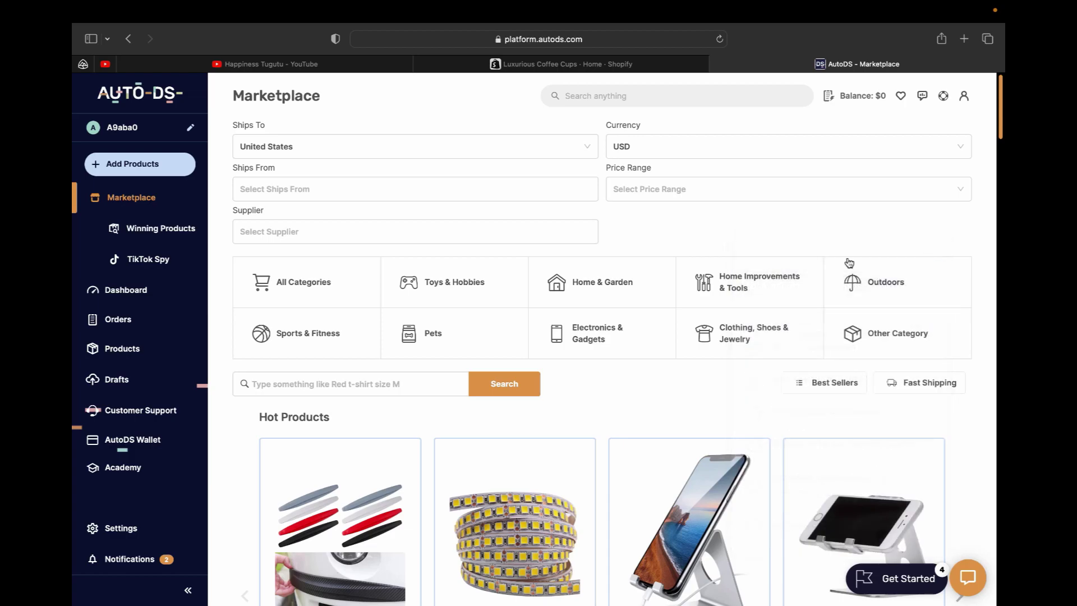
{"action": "left_click", "coordinate": [493, 64]}
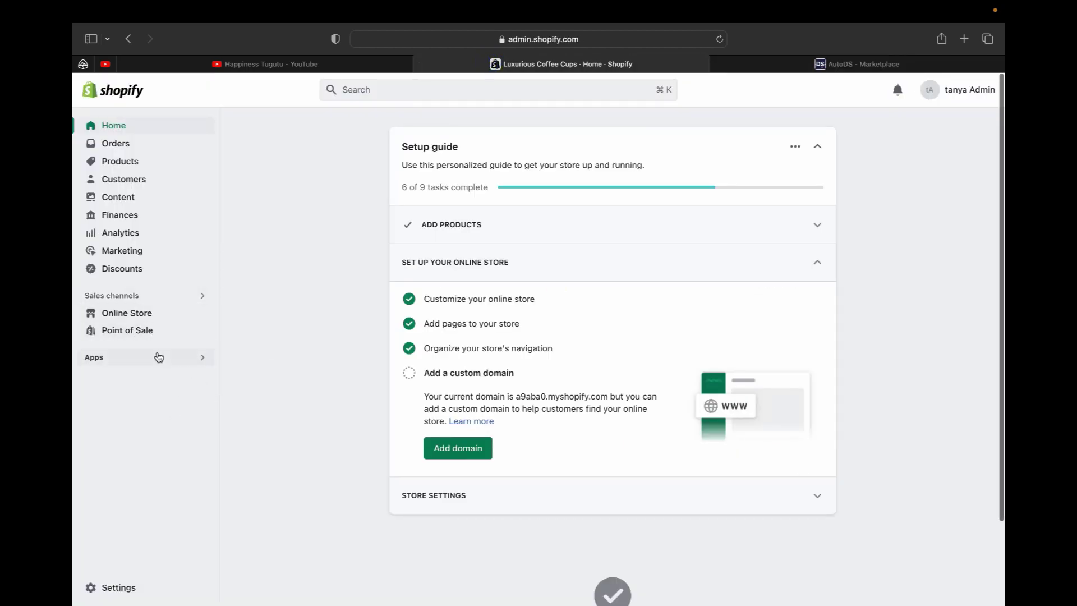
{"action": "left_click", "coordinate": [201, 359]}
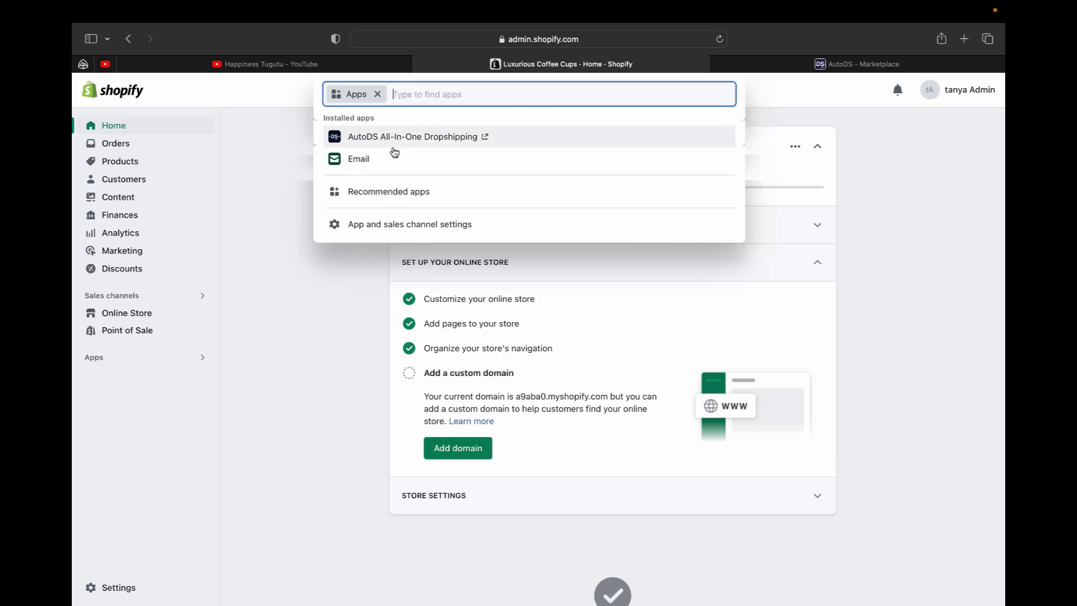
{"action": "left_click", "coordinate": [387, 226]}
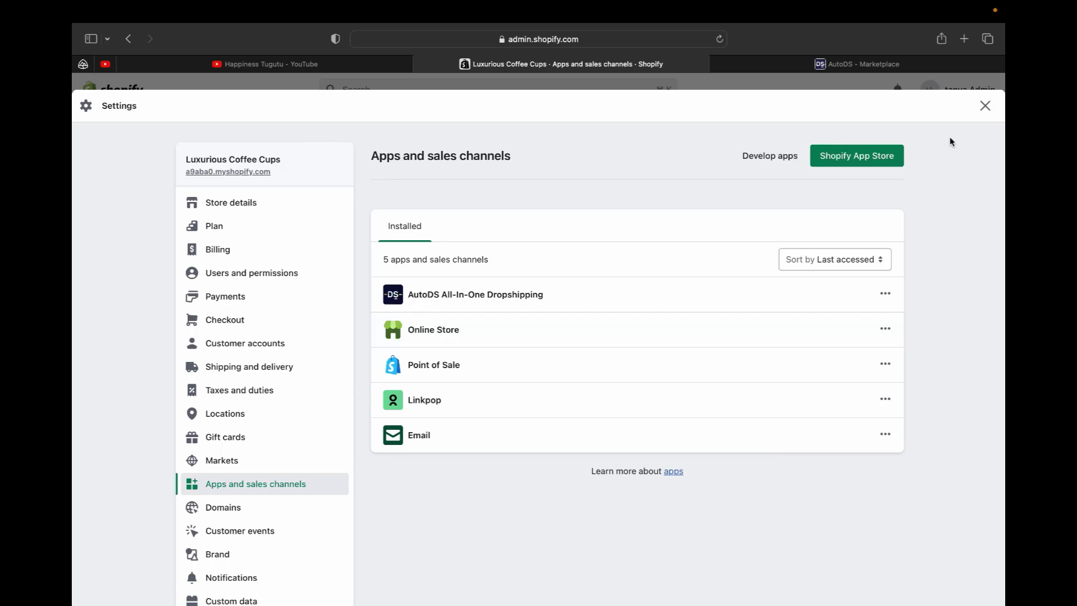
{"action": "left_click", "coordinate": [985, 105]}
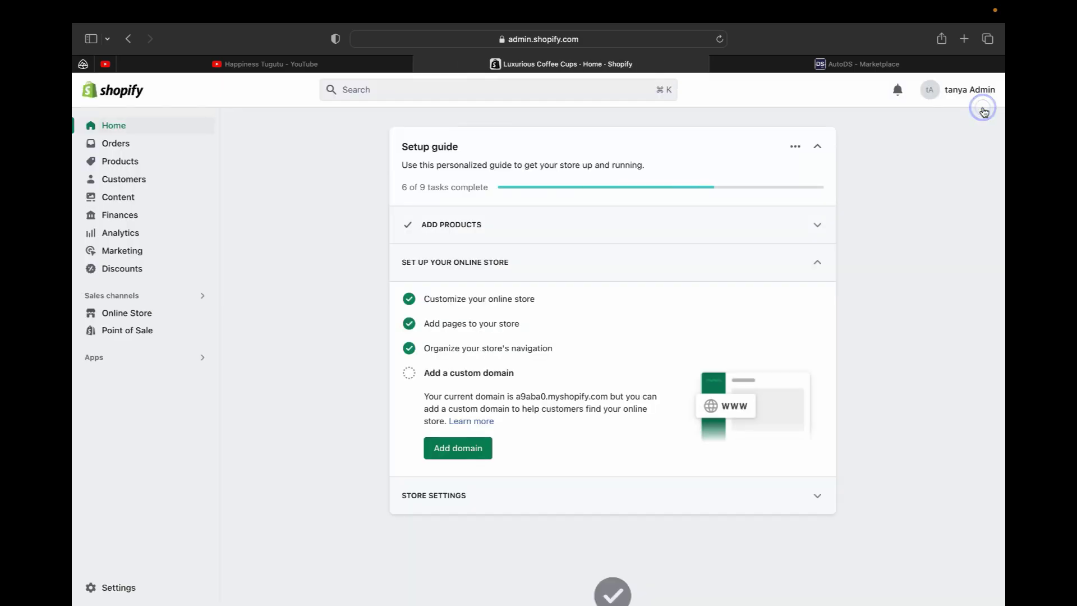
{"action": "left_click", "coordinate": [769, 65]}
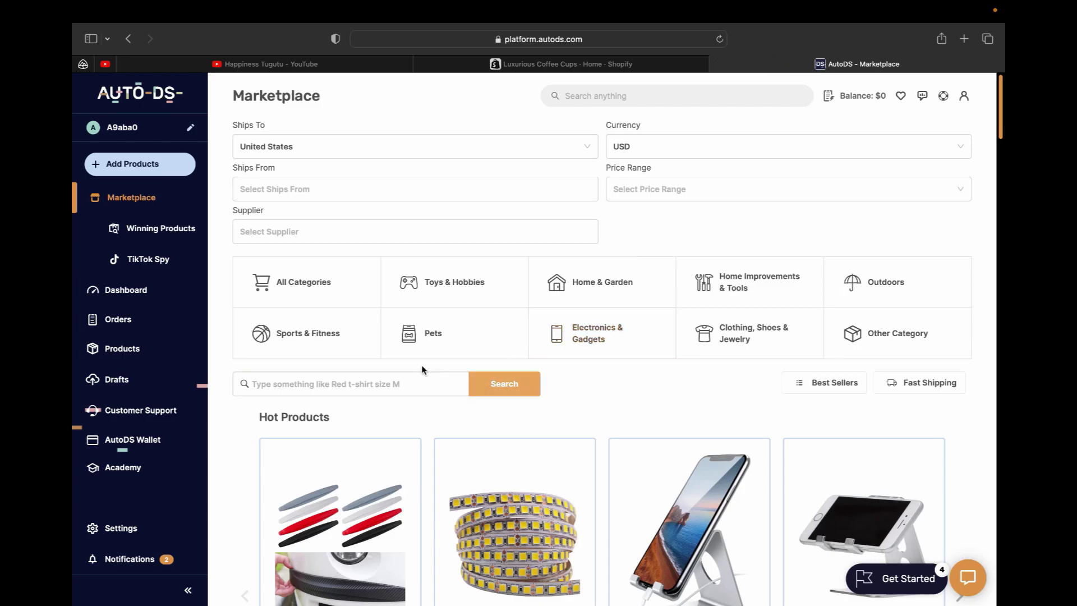
{"action": "left_click", "coordinate": [383, 354]}
{"action": "scroll", "coordinate": [382, 357], "scroll_direction": "down", "scroll_amount": 2}
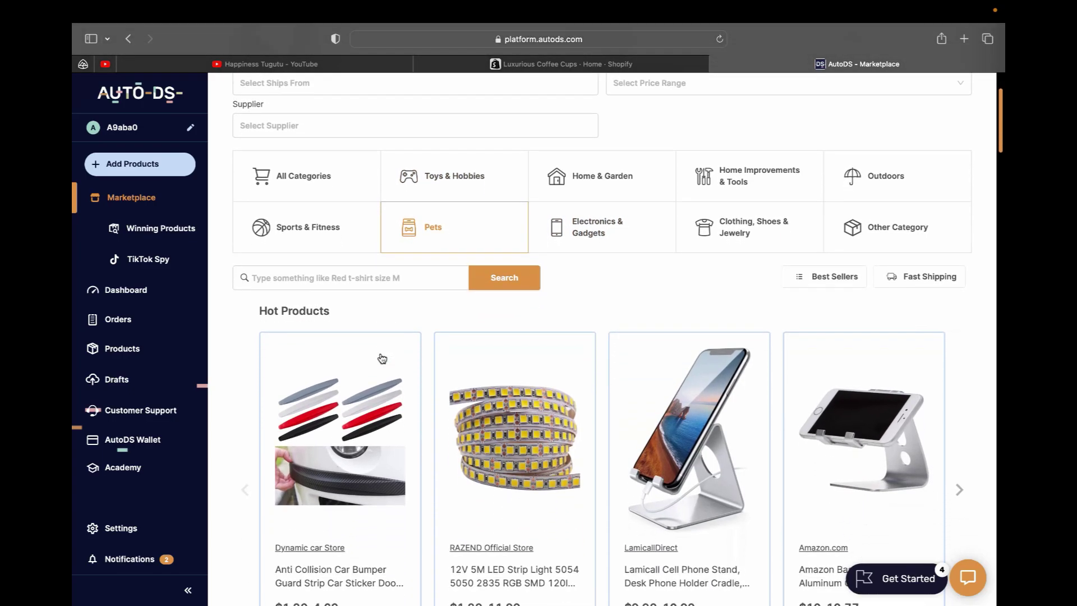
{"action": "scroll", "coordinate": [382, 358], "scroll_direction": "down", "scroll_amount": 3}
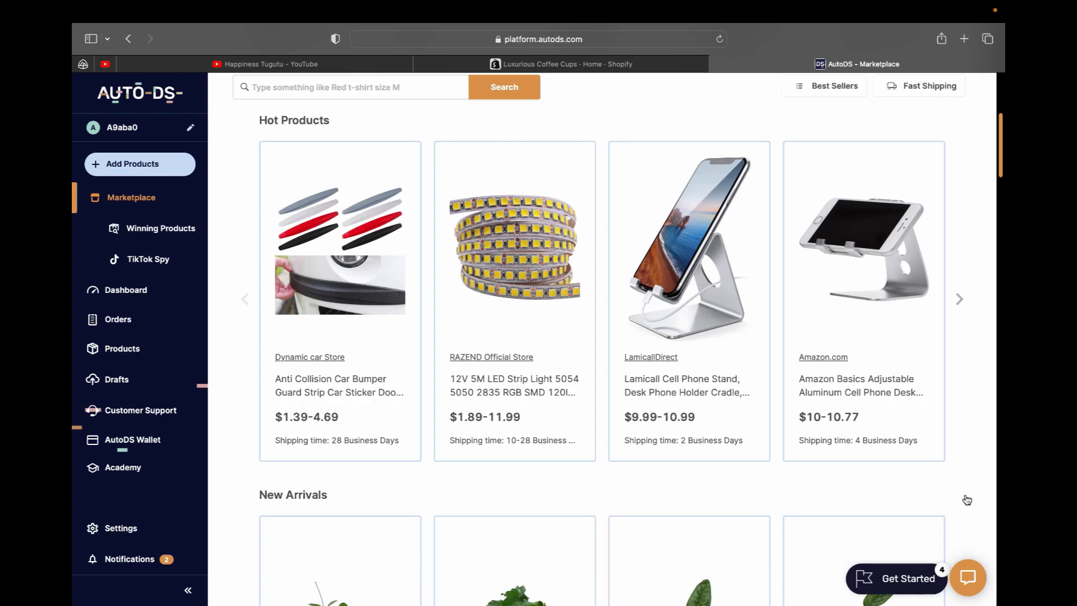
{"action": "scroll", "coordinate": [968, 500], "scroll_direction": "down", "scroll_amount": 5}
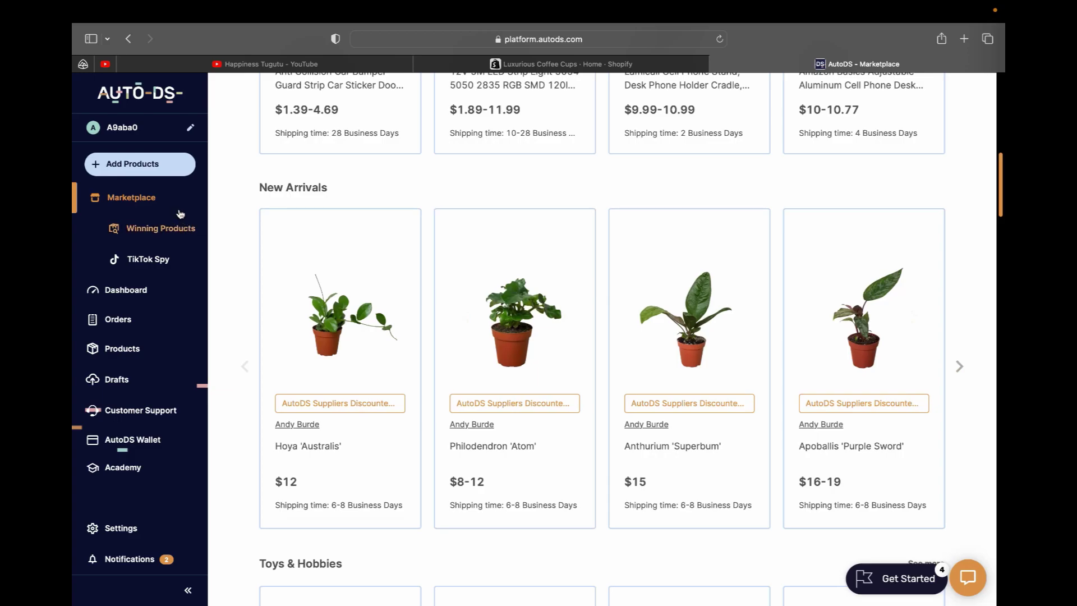
{"action": "left_click", "coordinate": [178, 230]}
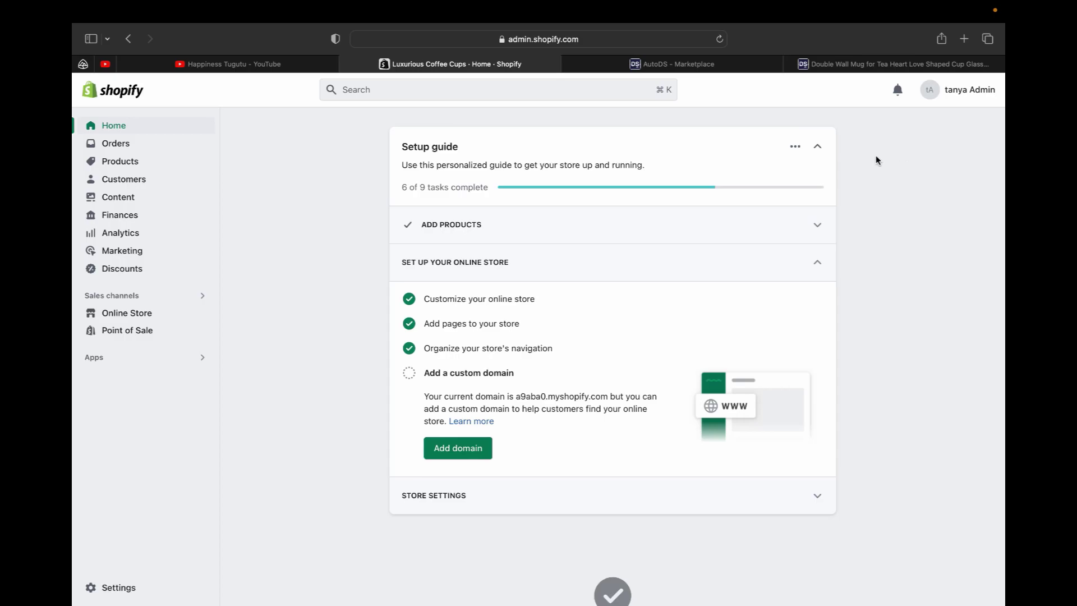
{"action": "left_click", "coordinate": [752, 66]}
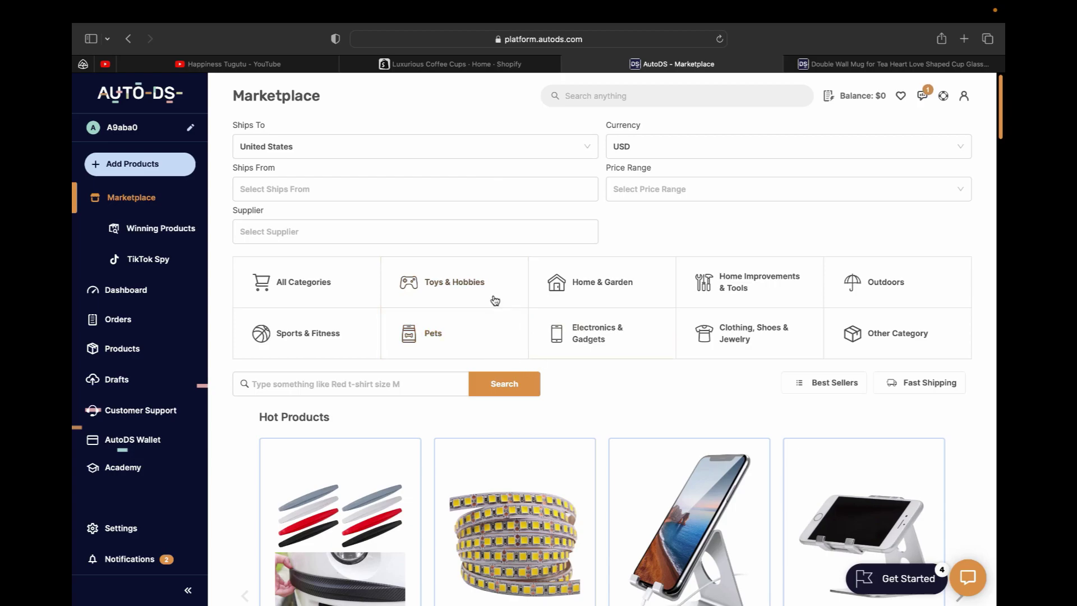
{"action": "left_click", "coordinate": [472, 63]}
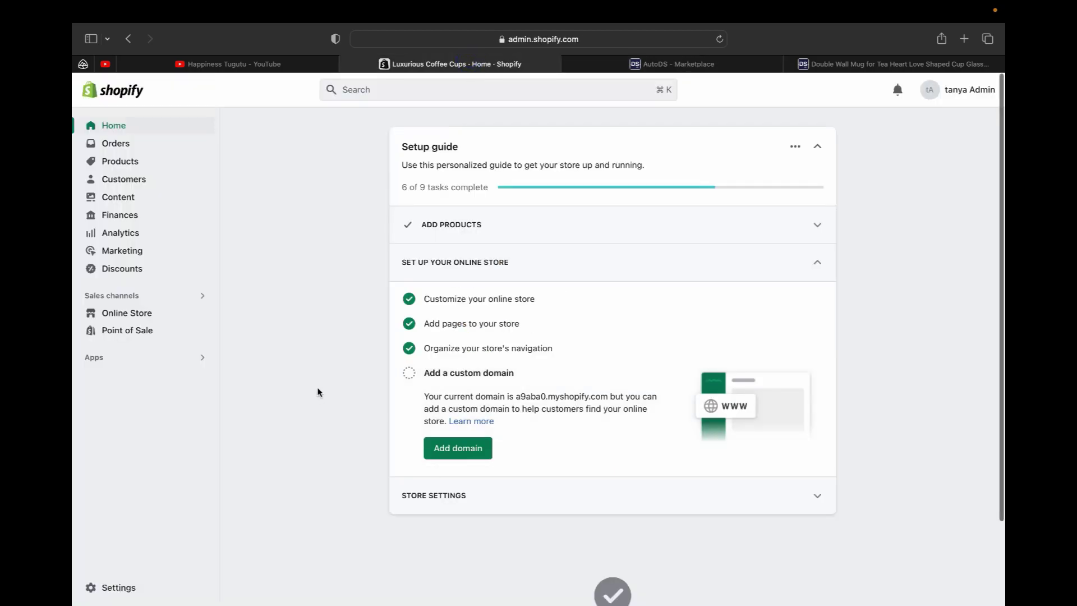